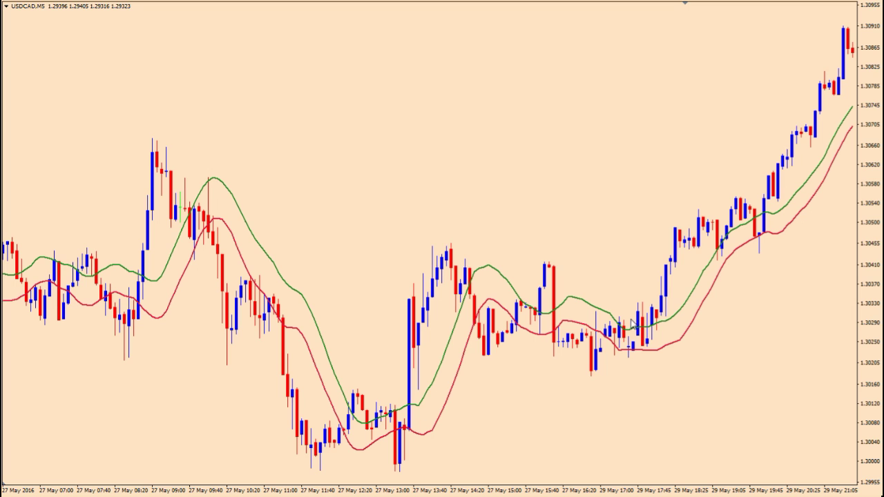
Check the period, shift, method and applied price of the green and red moving averages on the USDCAD M5 chart.
{"action": "double_click", "coordinate": [262, 246]}
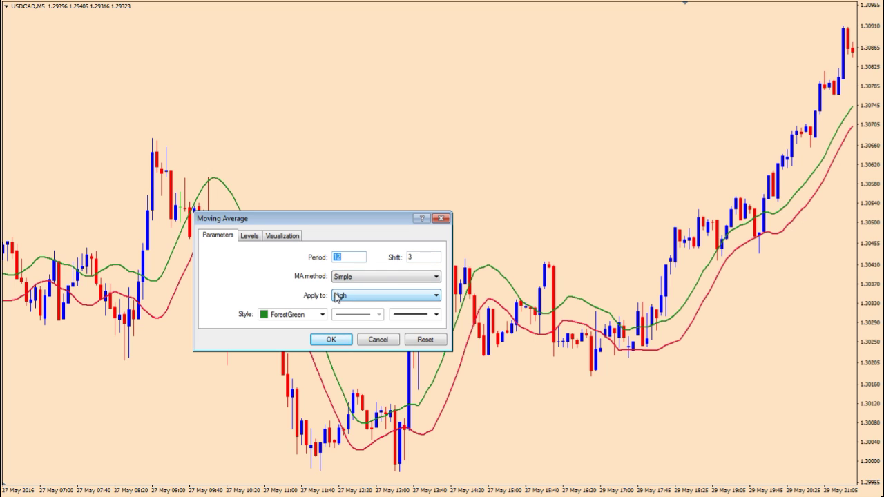
{"action": "left_click", "coordinate": [330, 341]}
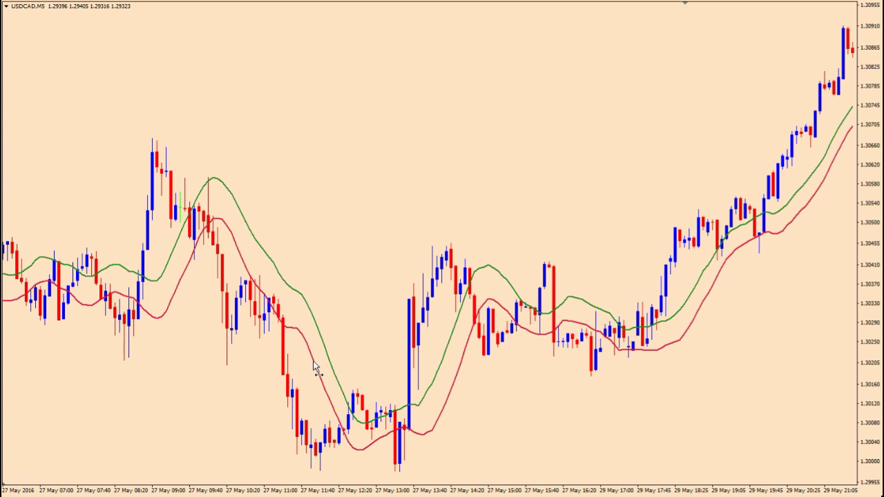
{"action": "double_click", "coordinate": [313, 365]}
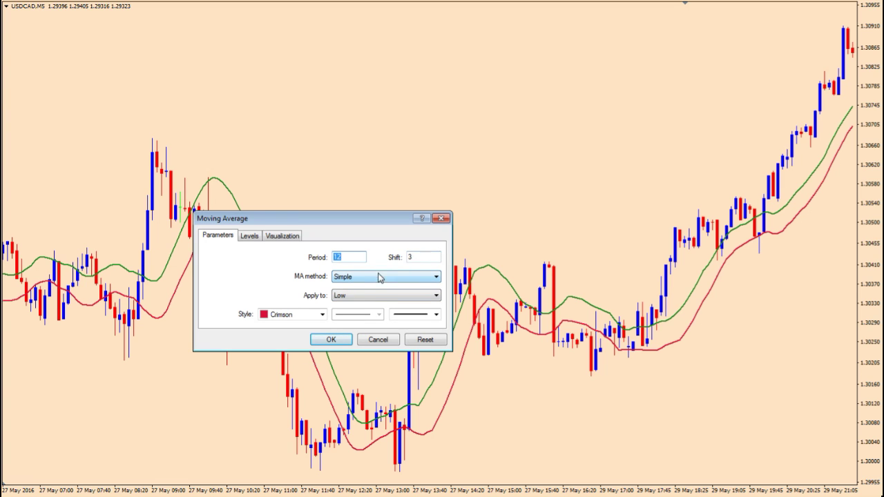
{"action": "left_click", "coordinate": [337, 340]}
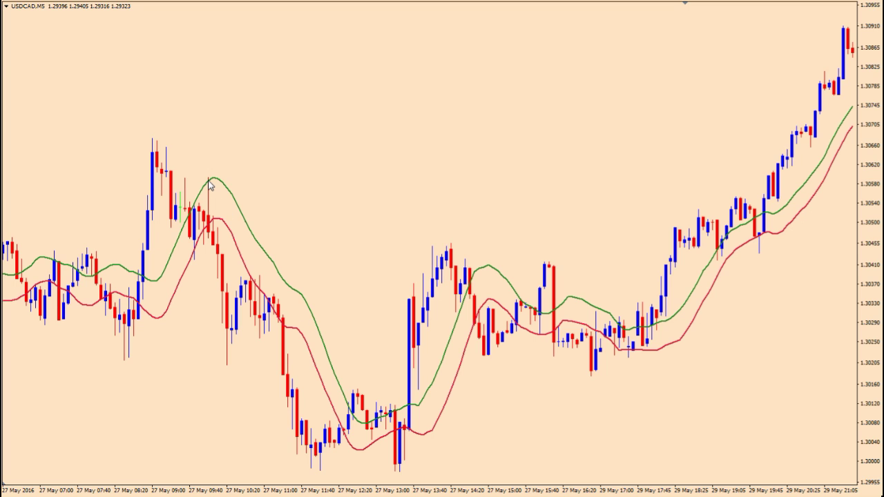
Draw a descending trendline from the 27 May swing high near 09:00 so that it touches the green moving average's peak.
{"action": "mouse_move", "coordinate": [214, 225]}
{"action": "mouse_move", "coordinate": [213, 184]}
{"action": "mouse_move", "coordinate": [152, 139]}
{"action": "left_mouse_down"}
{"action": "mouse_move", "coordinate": [210, 173]}
{"action": "mouse_move", "coordinate": [207, 206]}
{"action": "mouse_move", "coordinate": [211, 190]}
{"action": "left_mouse_up"}
{"action": "mouse_move", "coordinate": [214, 183]}
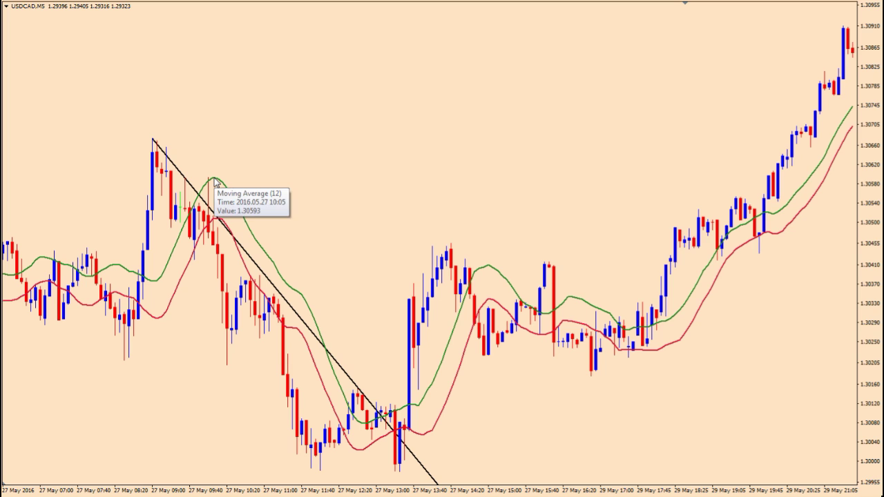
{"action": "double_click", "coordinate": [206, 205]}
{"action": "left_click_drag", "start_coordinate": [206, 205], "coordinate": [237, 195]}
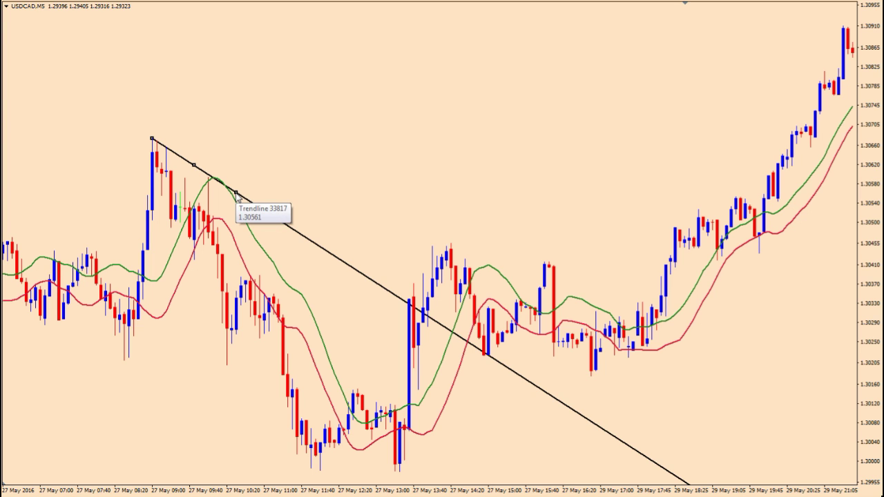
{"action": "left_click_drag", "start_coordinate": [236, 195], "coordinate": [235, 192]}
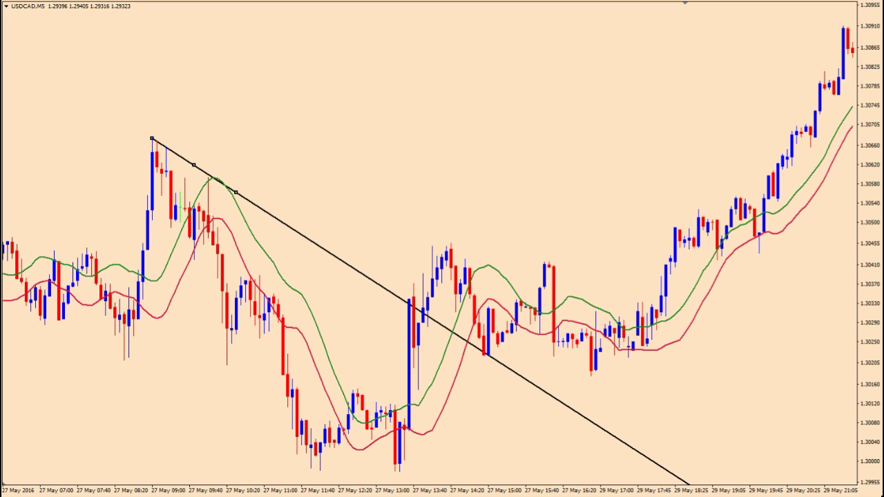
Examine with the crosshair the candles just after the descending trendline is broken, around 14:20 to 14:35 on 27 May.
{"action": "middle_click", "coordinate": [504, 420]}
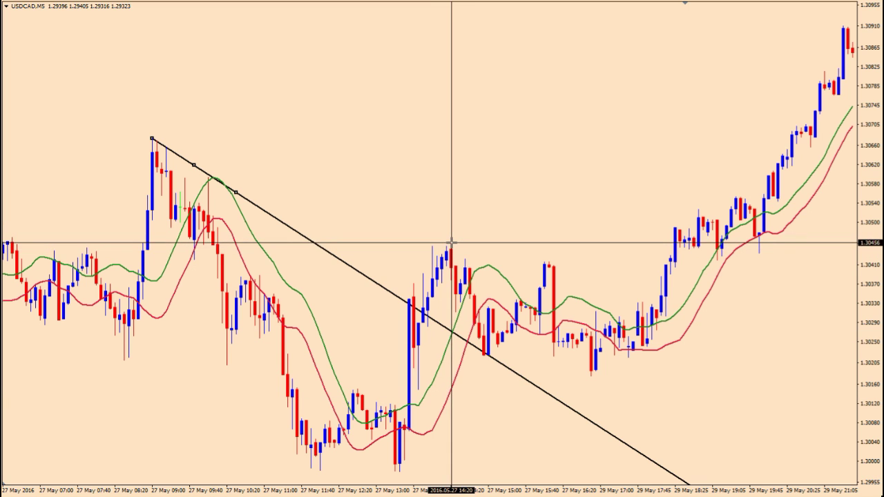
{"action": "mouse_move", "coordinate": [467, 265]}
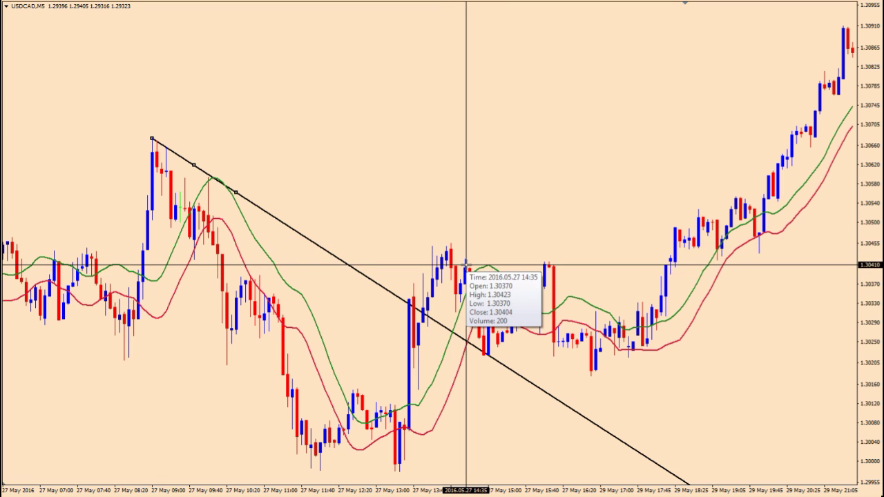
{"action": "mouse_move", "coordinate": [452, 337]}
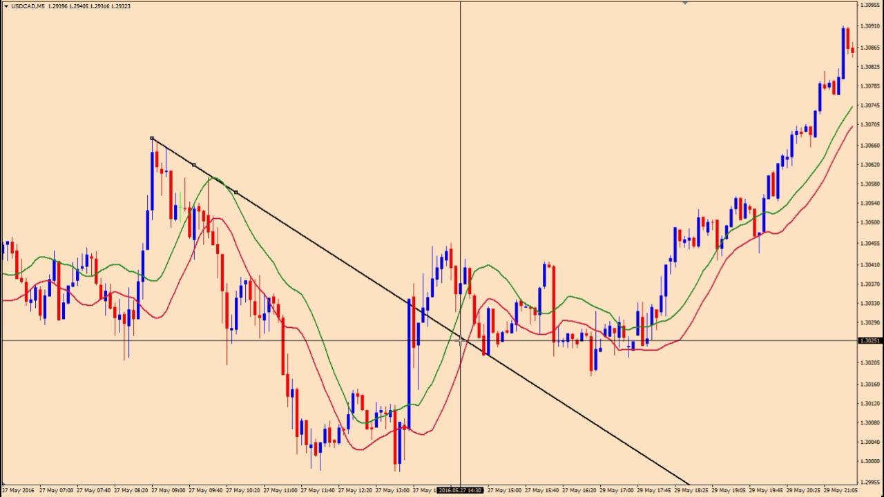
{"action": "left_click", "coordinate": [485, 217]}
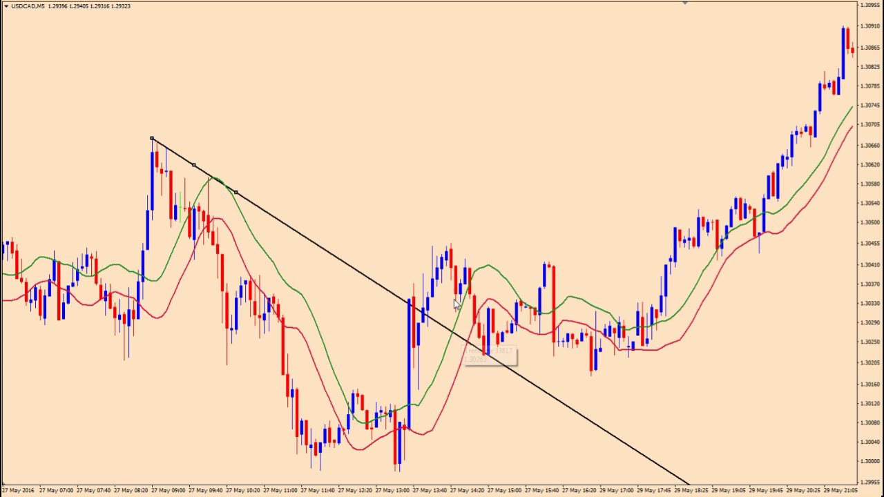
{"action": "mouse_move", "coordinate": [485, 359]}
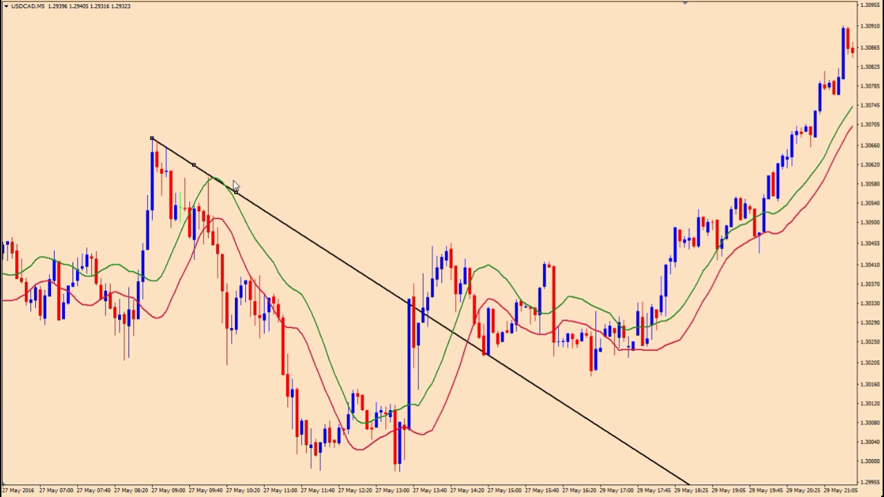
Reposition the trendline to rise from the 27 May swing low near 08:30 along the red moving average's trough, and inspect its break.
{"action": "left_click_drag", "start_coordinate": [194, 167], "coordinate": [259, 133]}
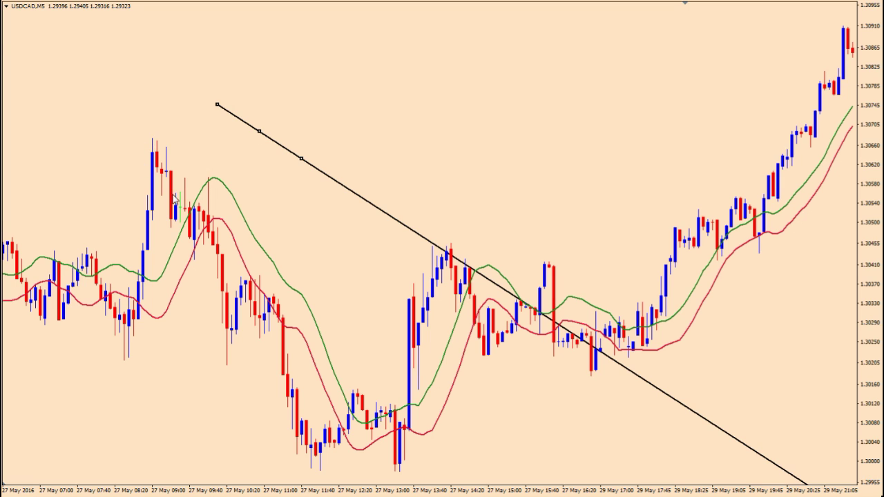
{"action": "mouse_move", "coordinate": [214, 184]}
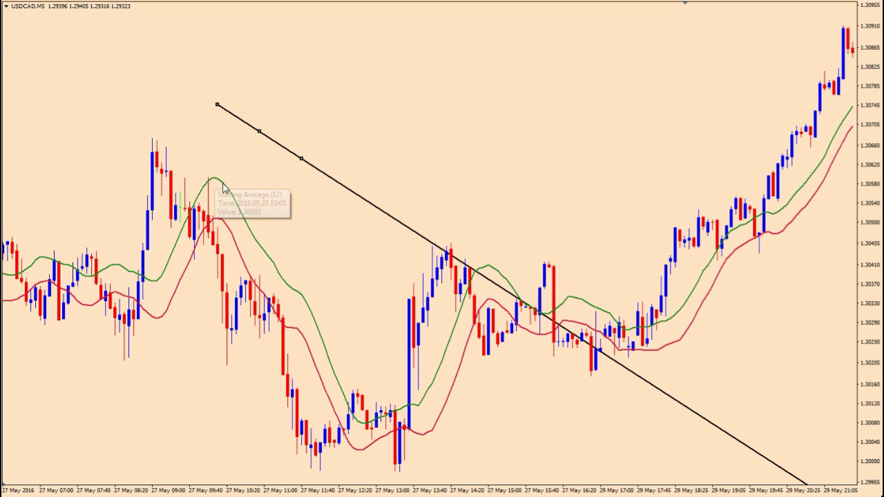
{"action": "left_click_drag", "start_coordinate": [260, 136], "coordinate": [198, 409]}
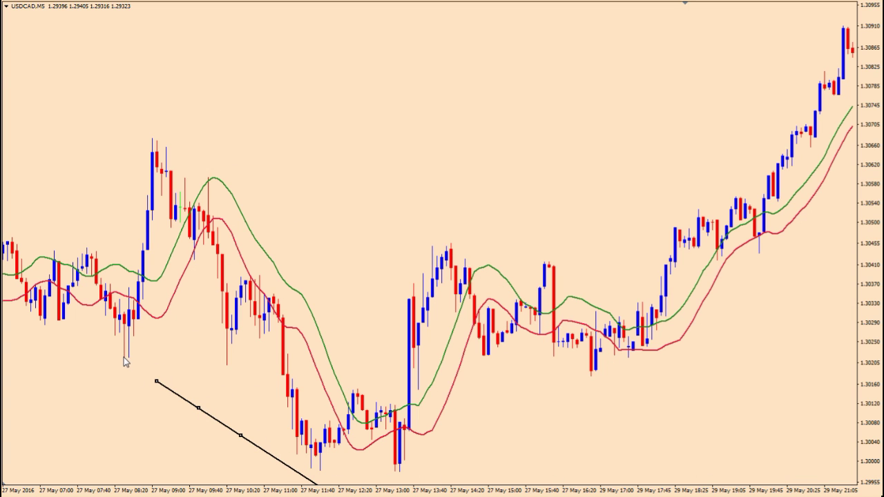
{"action": "left_click_drag", "start_coordinate": [157, 381], "coordinate": [123, 360]}
{"action": "left_click_drag", "start_coordinate": [240, 435], "coordinate": [257, 201]}
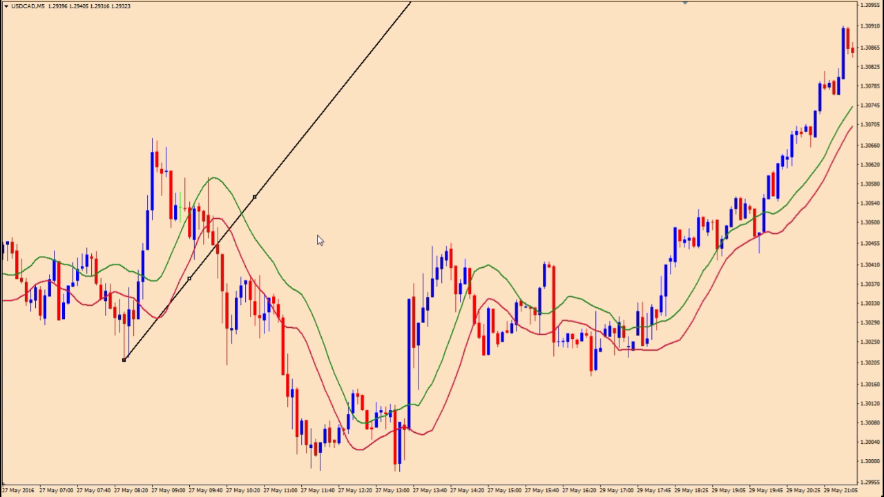
{"action": "middle_click", "coordinate": [229, 377]}
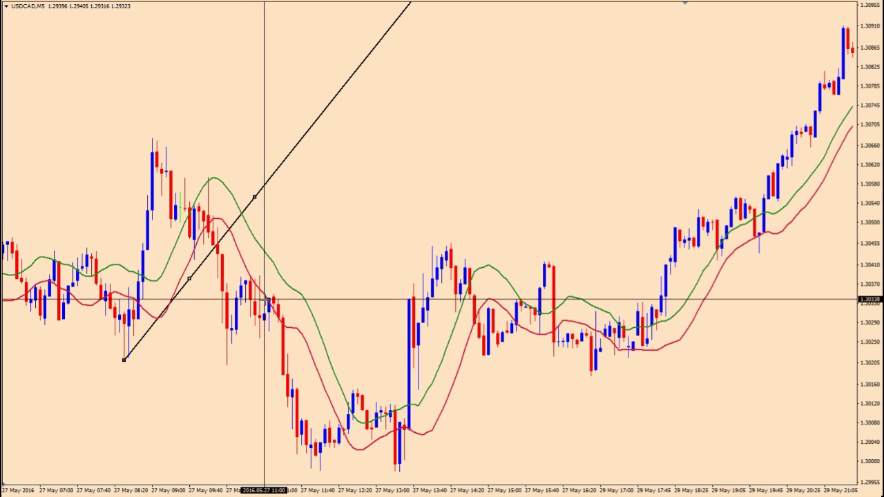
{"action": "middle_click", "coordinate": [262, 375]}
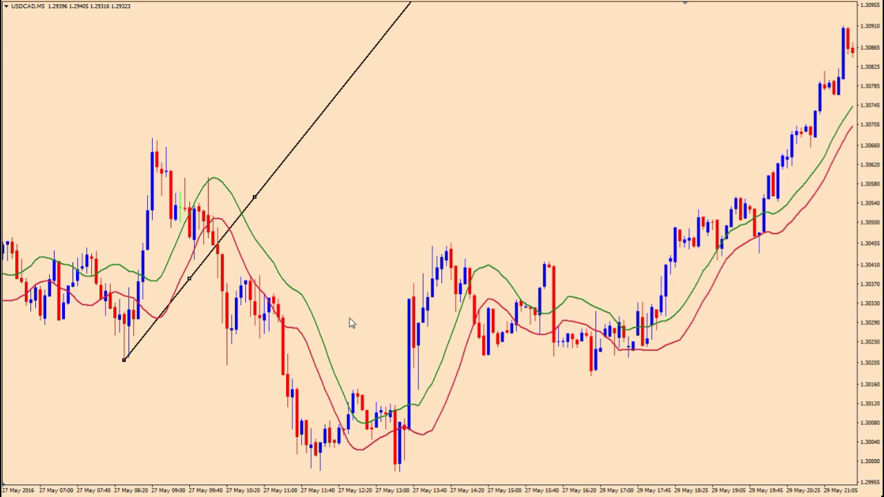
Re-anchor the trendline at the 27 May swing high, sloping down across the green moving average's peak.
{"action": "left_click_drag", "start_coordinate": [530, 287], "coordinate": [425, 298]}
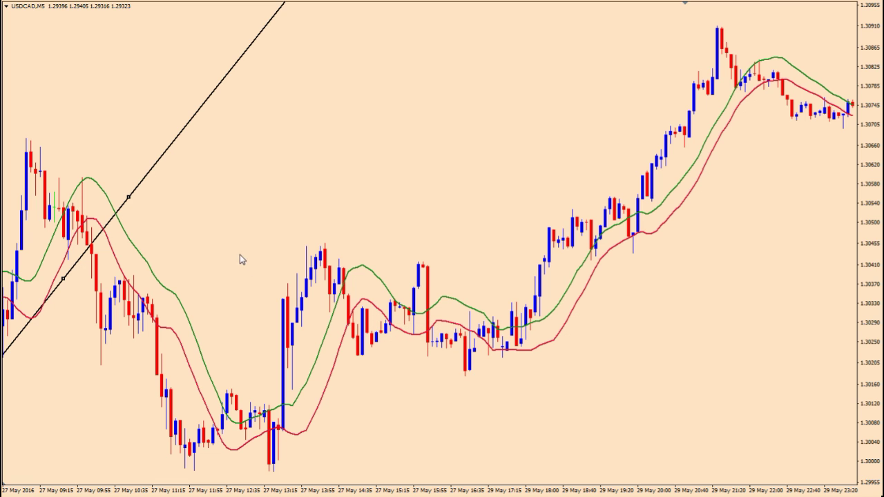
{"action": "left_click_drag", "start_coordinate": [245, 265], "coordinate": [307, 275]}
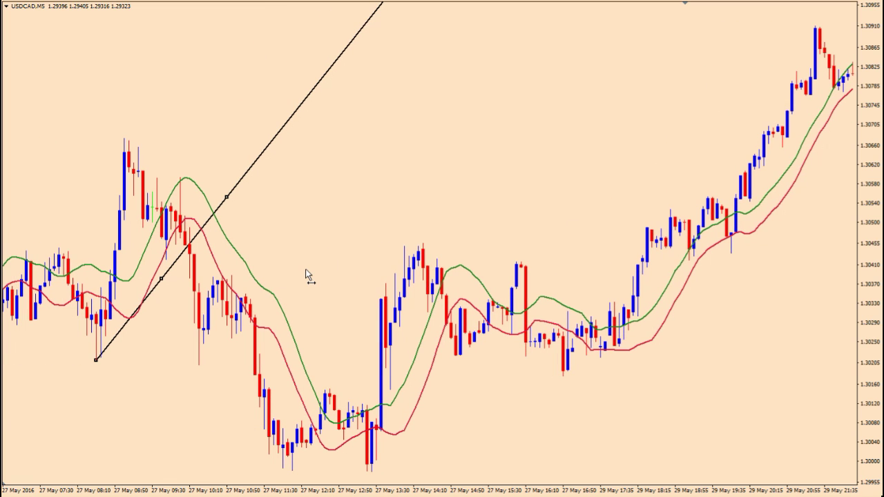
{"action": "left_click_drag", "start_coordinate": [226, 197], "coordinate": [434, 347]}
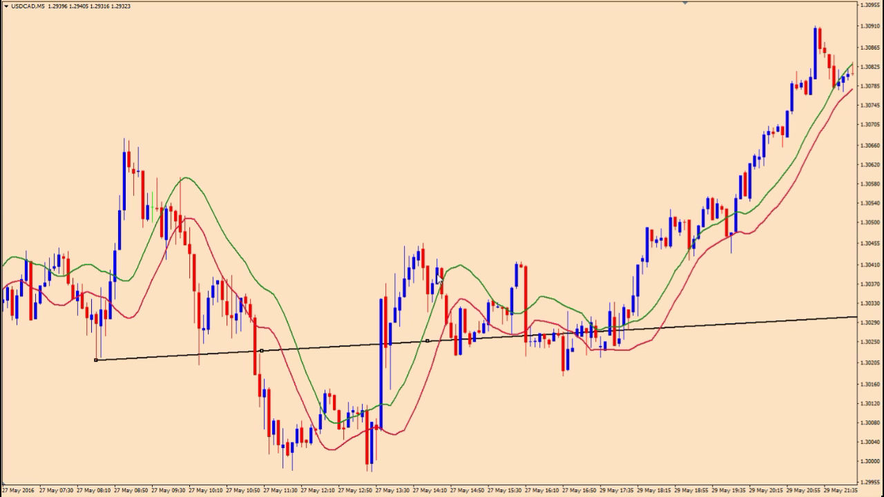
{"action": "left_click_drag", "start_coordinate": [95, 360], "coordinate": [125, 139]}
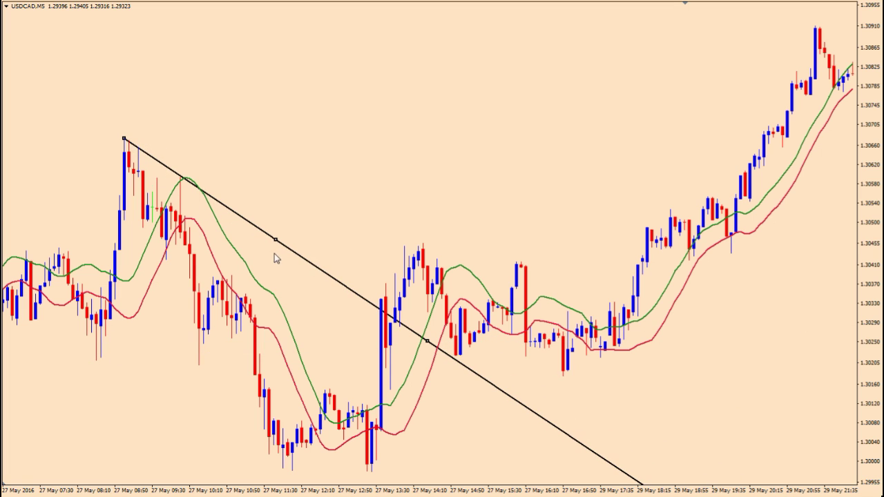
{"action": "left_click_drag", "start_coordinate": [428, 342], "coordinate": [390, 305]}
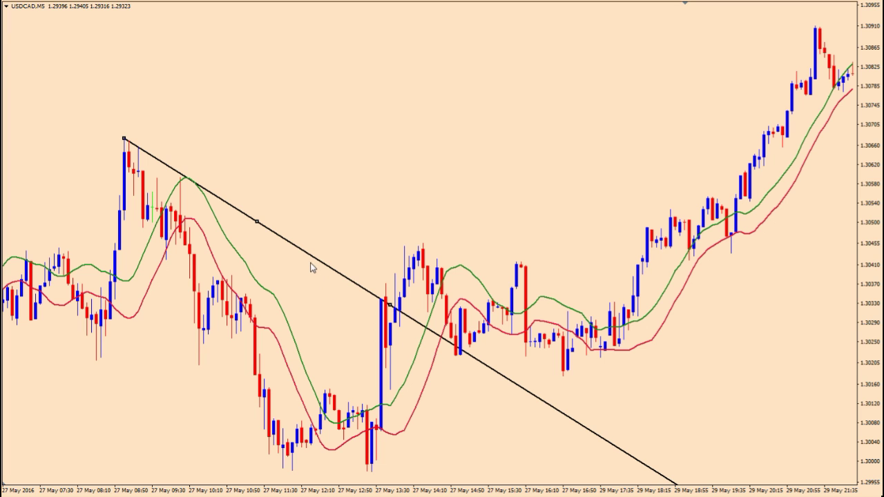
Move the trendline clear of the 27 May candles and delete it from the chart.
{"action": "scroll", "coordinate": [296, 296], "scroll_direction": "down", "scroll_amount": 5}
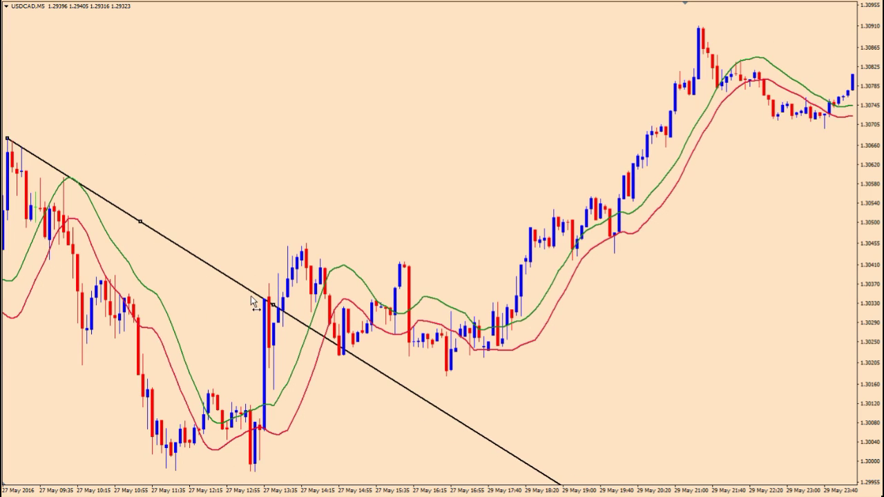
{"action": "scroll", "coordinate": [251, 302], "scroll_direction": "down", "scroll_amount": 1}
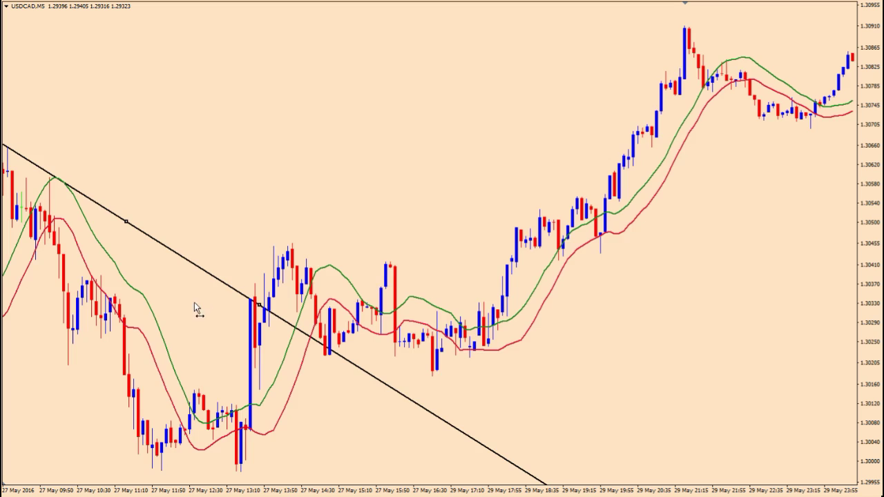
{"action": "scroll", "coordinate": [208, 301], "scroll_direction": "up", "scroll_amount": 3}
{"action": "left_click_drag", "start_coordinate": [162, 202], "coordinate": [255, 129]}
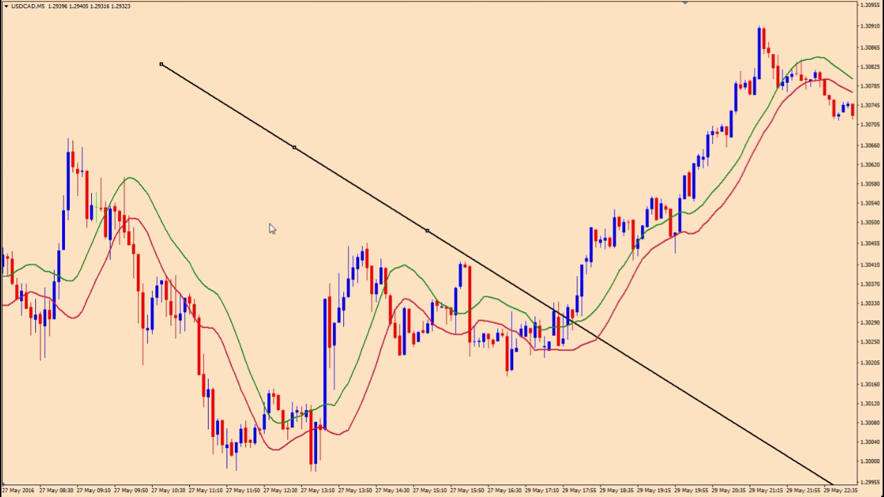
{"action": "scroll", "coordinate": [269, 224], "scroll_direction": "down", "scroll_amount": 4}
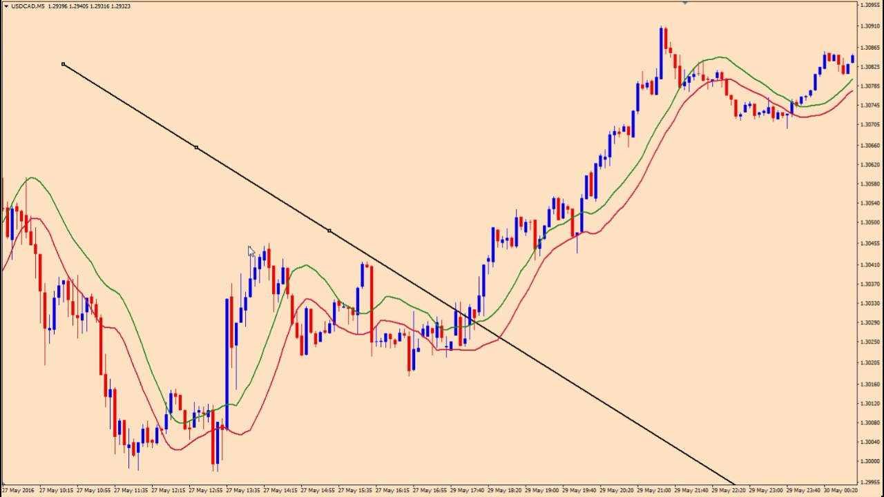
{"action": "mouse_move", "coordinate": [297, 274]}
{"action": "scroll", "coordinate": [359, 380], "scroll_direction": "down", "scroll_amount": 2}
{"action": "left_click_drag", "start_coordinate": [172, 152], "coordinate": [173, 263]}
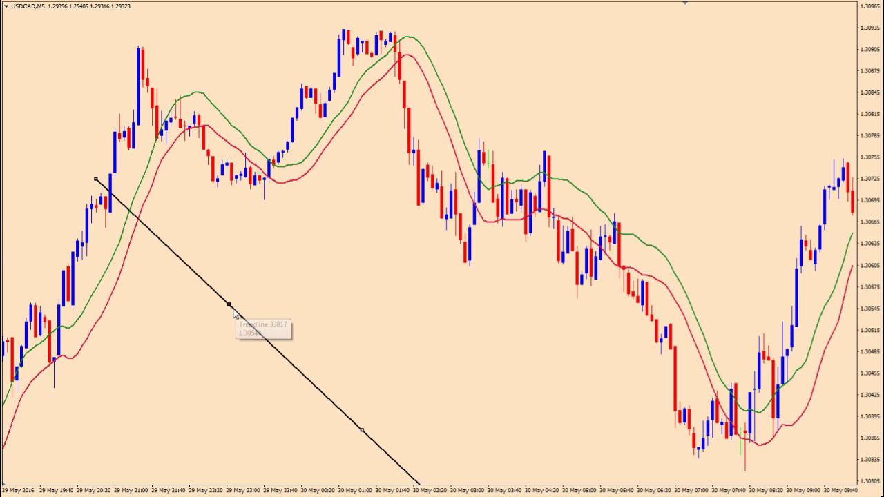
{"action": "key", "text": "Delete"}
Draw a new descending trendline from the early 30 May swing high to the green moving average's peak.
{"action": "left_click_drag", "start_coordinate": [312, 294], "coordinate": [114, 296]}
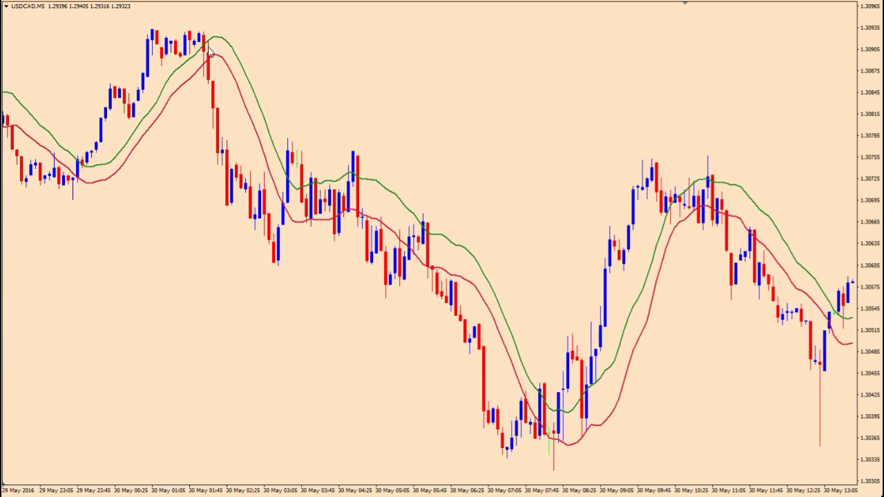
{"action": "left_click_drag", "start_coordinate": [149, 156], "coordinate": [209, 43]}
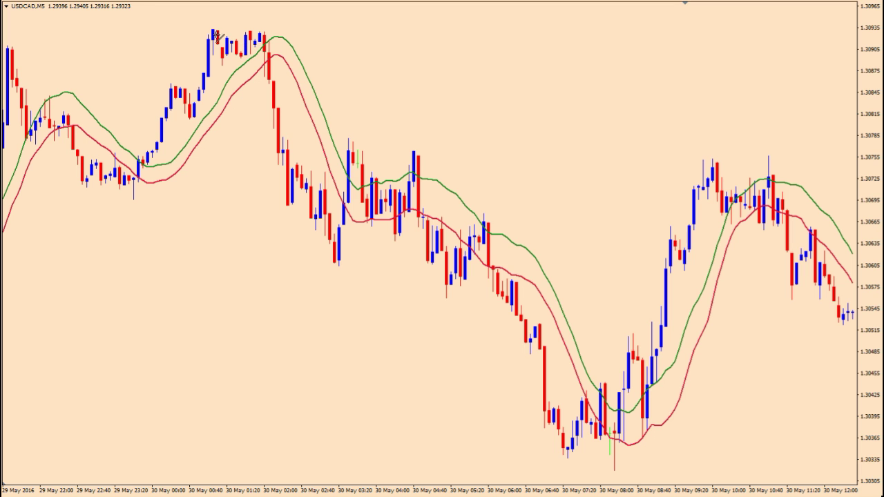
{"action": "left_click_drag", "start_coordinate": [214, 30], "coordinate": [282, 38]}
Examine with the crosshair how the 31 May candles behave around the extended trendline and the moving averages.
{"action": "mouse_move", "coordinate": [673, 115]}
{"action": "left_mouse_down"}
{"action": "mouse_move", "coordinate": [464, 148]}
{"action": "mouse_move", "coordinate": [241, 161]}
{"action": "mouse_move", "coordinate": [115, 185]}
{"action": "mouse_move", "coordinate": [576, 123]}
{"action": "mouse_move", "coordinate": [191, 168]}
{"action": "left_mouse_up"}
{"action": "mouse_move", "coordinate": [652, 126]}
{"action": "left_mouse_down"}
{"action": "mouse_move", "coordinate": [342, 147]}
{"action": "mouse_move", "coordinate": [308, 157]}
{"action": "left_mouse_up"}
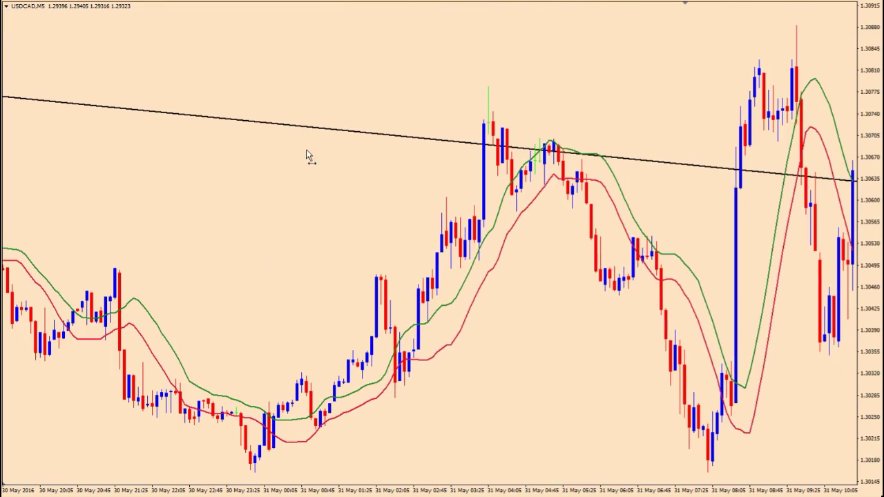
{"action": "left_click_drag", "start_coordinate": [695, 98], "coordinate": [342, 155]}
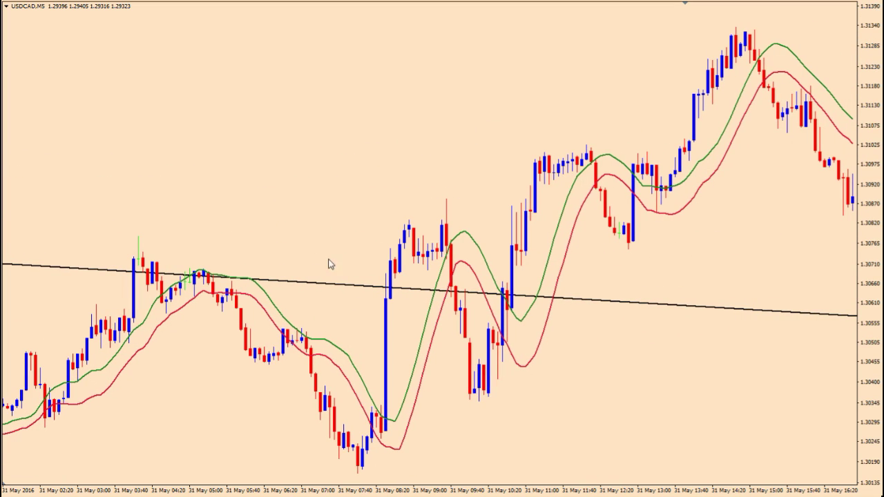
{"action": "middle_click", "coordinate": [324, 360]}
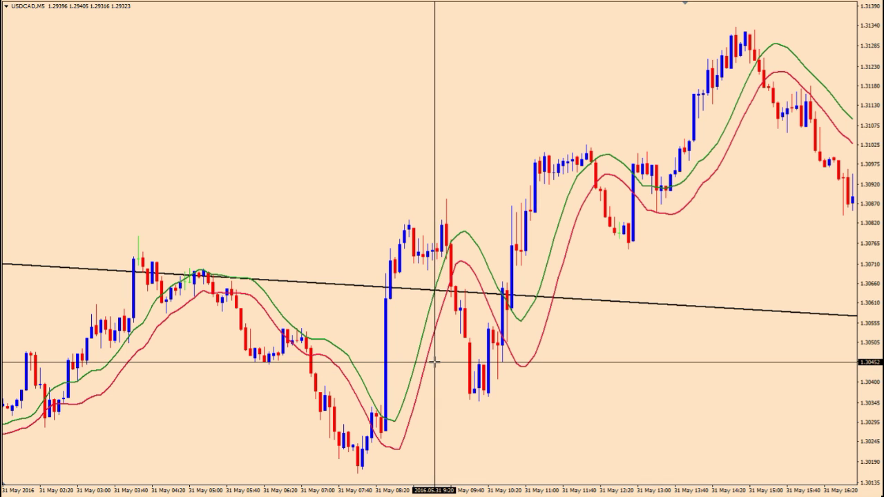
{"action": "middle_click", "coordinate": [447, 228]}
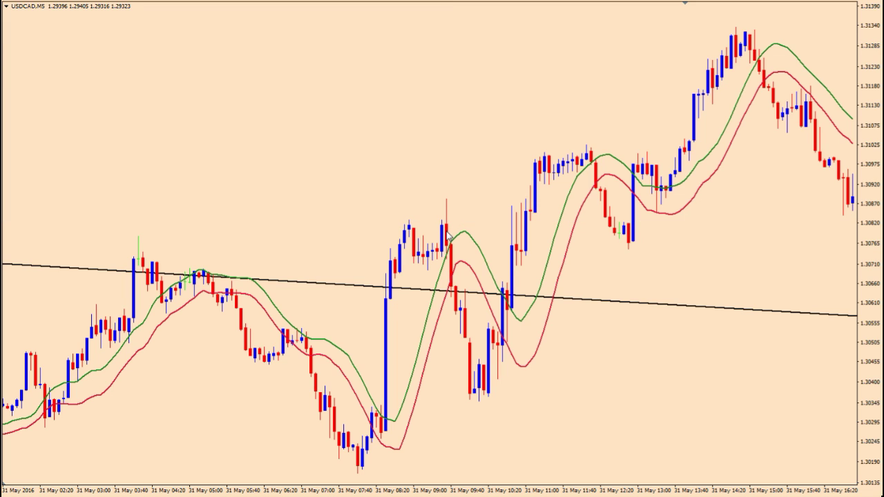
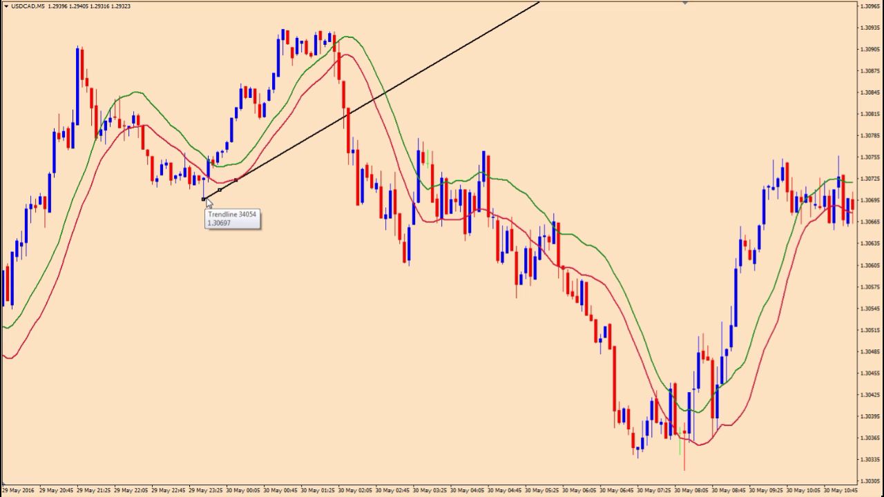
Move the rising trendline to the 30 May swing low around 08:15, run it through the red moving average's trough, and check it with the crosshair.
{"action": "middle_click", "coordinate": [238, 179]}
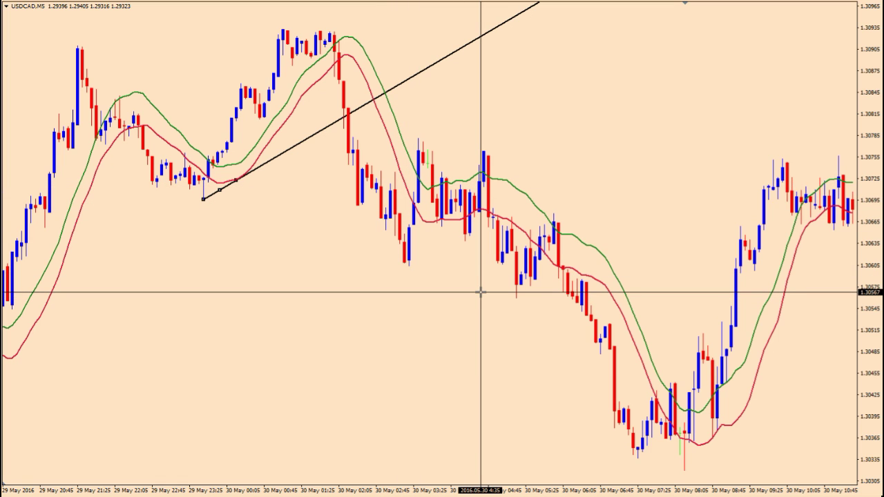
{"action": "left_click_drag", "start_coordinate": [203, 189], "coordinate": [484, 182]}
{"action": "left_click_drag", "start_coordinate": [249, 243], "coordinate": [141, 246]}
{"action": "left_click_drag", "start_coordinate": [100, 191], "coordinate": [443, 139]}
{"action": "left_click_drag", "start_coordinate": [474, 179], "coordinate": [269, 215]}
{"action": "left_click_drag", "start_coordinate": [351, 203], "coordinate": [309, 274]}
{"action": "left_click_drag", "start_coordinate": [190, 32], "coordinate": [340, 422]}
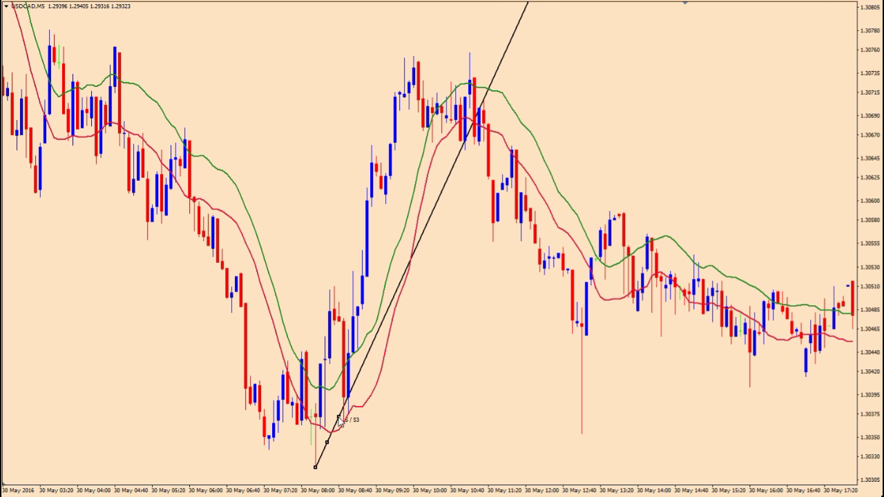
{"action": "left_click_drag", "start_coordinate": [340, 423], "coordinate": [339, 412]}
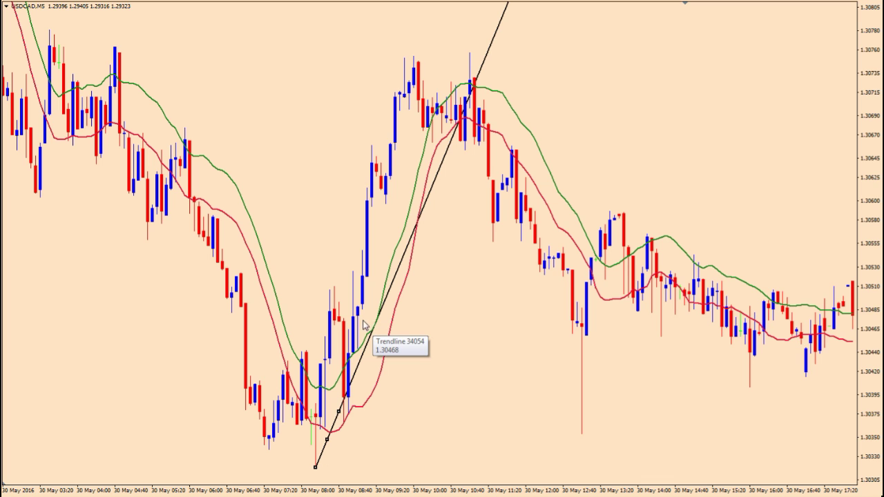
{"action": "middle_click", "coordinate": [253, 418]}
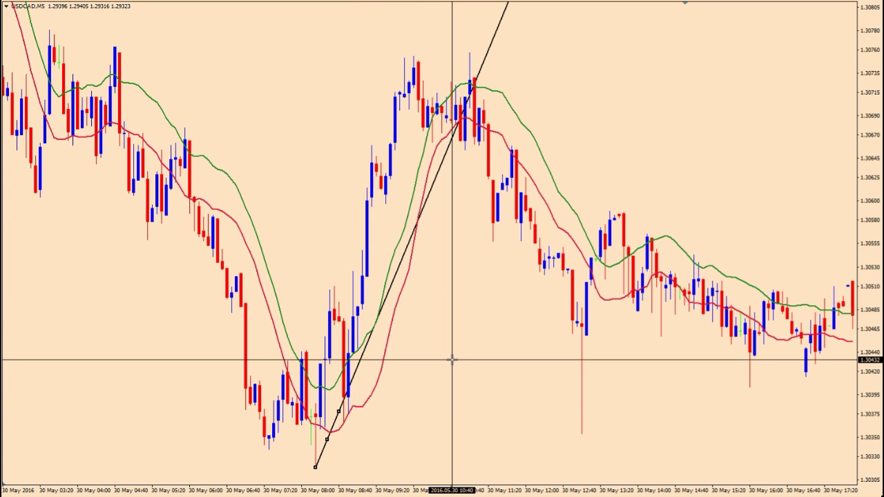
{"action": "key", "text": "Escape"}
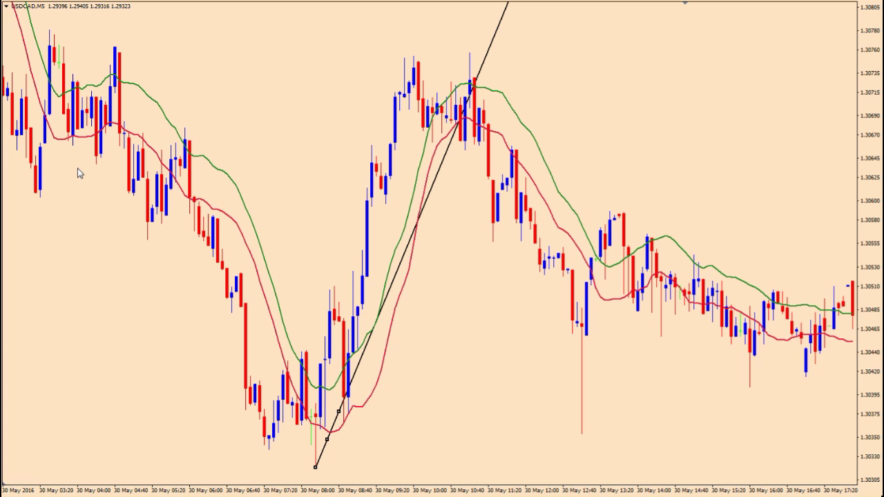
Re-anchor the trendline at the higher 30 May swing low around 08:45, rising across the step in the red moving average.
{"action": "left_click_drag", "start_coordinate": [345, 415], "coordinate": [443, 414]}
{"action": "left_click_drag", "start_coordinate": [315, 468], "coordinate": [346, 429]}
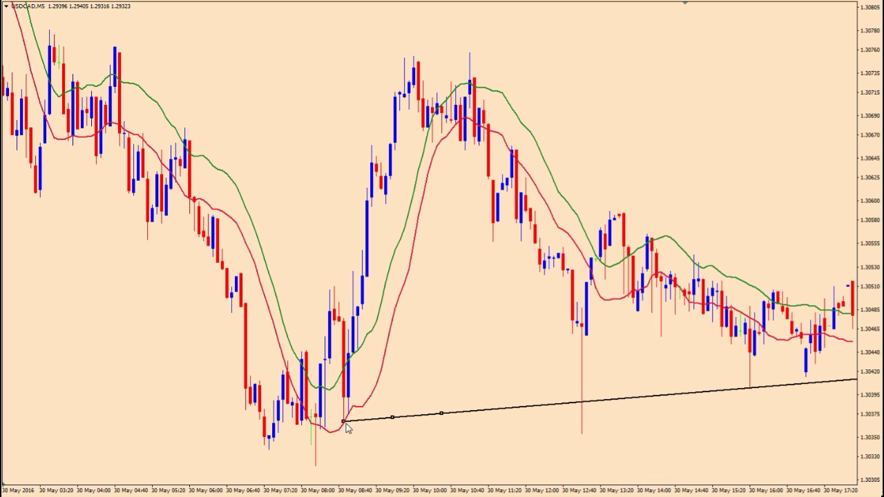
{"action": "left_click_drag", "start_coordinate": [442, 414], "coordinate": [385, 404]}
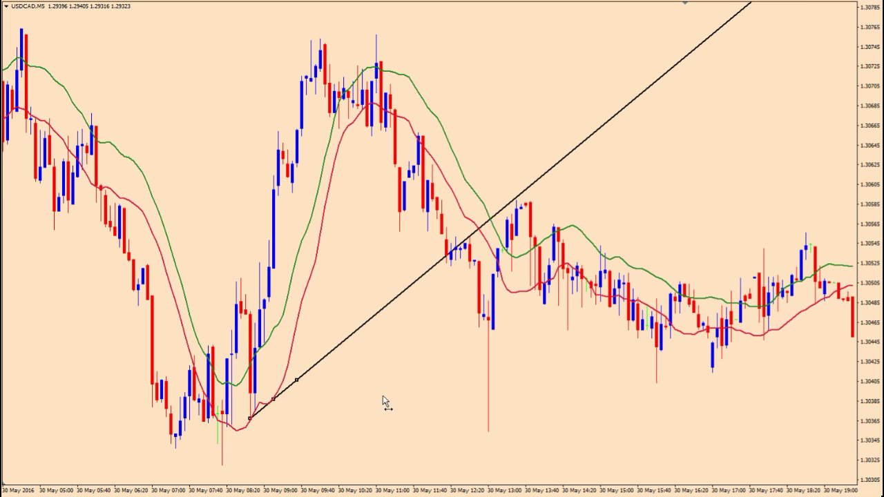
Examine the 30 May candles around 12:50 against the rising trendline with the crosshair, then its anchor area.
{"action": "key", "text": "ctrl+f"}
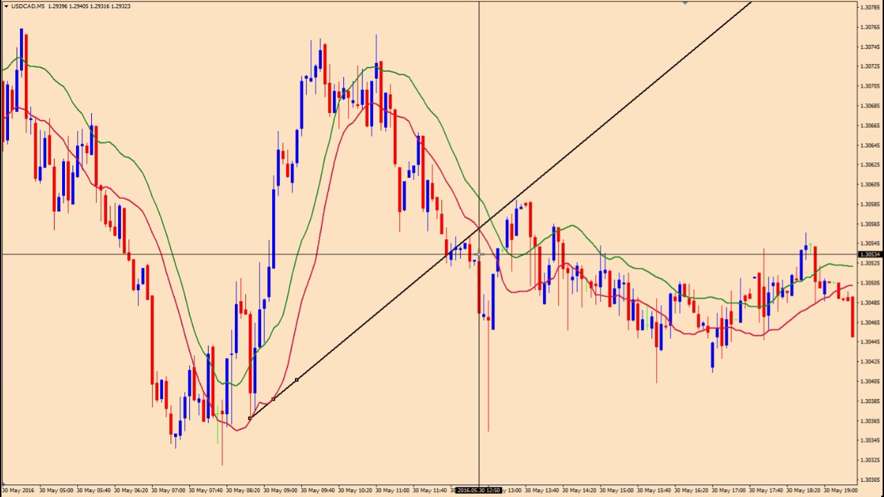
{"action": "left_click", "coordinate": [512, 369]}
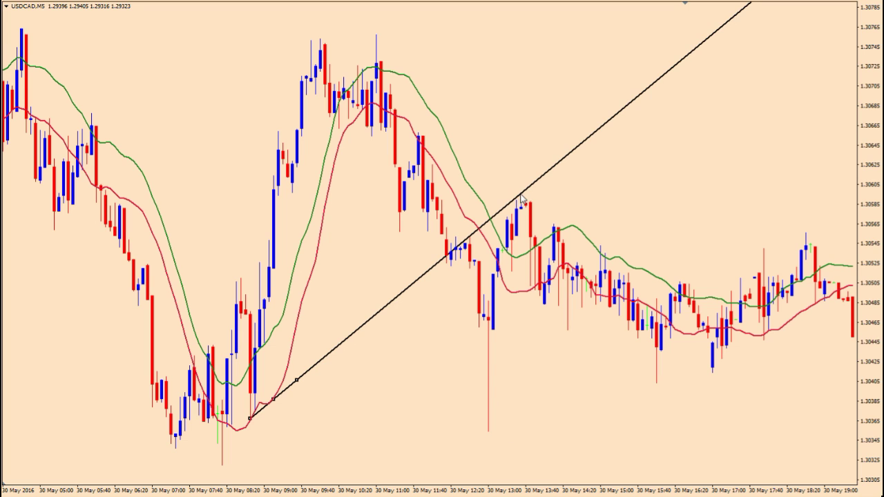
{"action": "mouse_move", "coordinate": [517, 201]}
{"action": "mouse_move", "coordinate": [275, 323]}
{"action": "mouse_move", "coordinate": [260, 349]}
Move the trendline to the 30 May swing high around 10:00, sloping down through the green moving average's peak.
{"action": "left_click_drag", "start_coordinate": [273, 399], "coordinate": [406, 334]}
{"action": "mouse_move", "coordinate": [381, 297]}
{"action": "left_mouse_down"}
{"action": "mouse_move", "coordinate": [324, 297]}
{"action": "mouse_move", "coordinate": [314, 306]}
{"action": "left_mouse_up"}
{"action": "left_click_drag", "start_coordinate": [302, 354], "coordinate": [236, 30]}
{"action": "left_click_drag", "start_coordinate": [347, 315], "coordinate": [354, 98]}
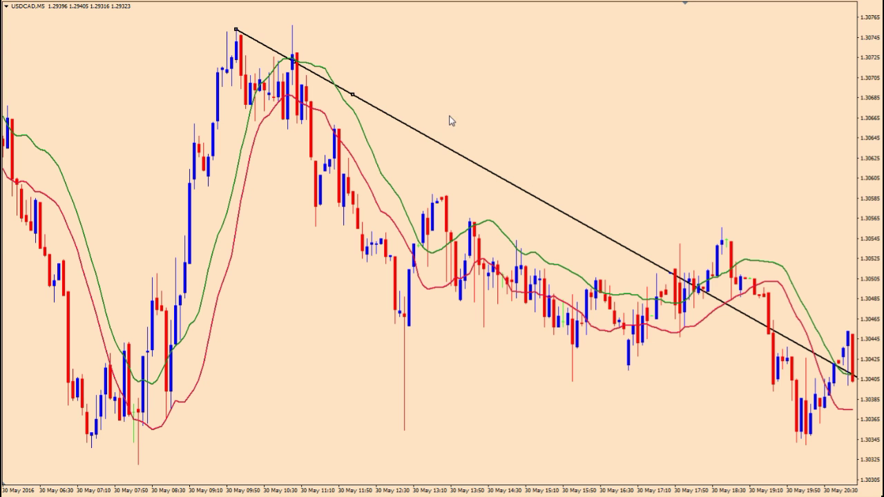
Examine how the 30 May candles around 18:15 to 18:45 behave at the descending trendline and the moving averages.
{"action": "left_click_drag", "start_coordinate": [452, 118], "coordinate": [371, 122]}
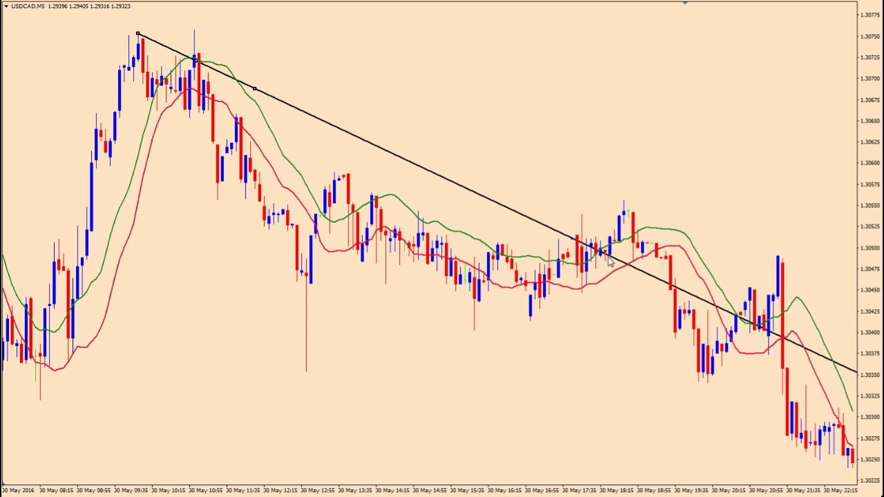
{"action": "mouse_move", "coordinate": [623, 268]}
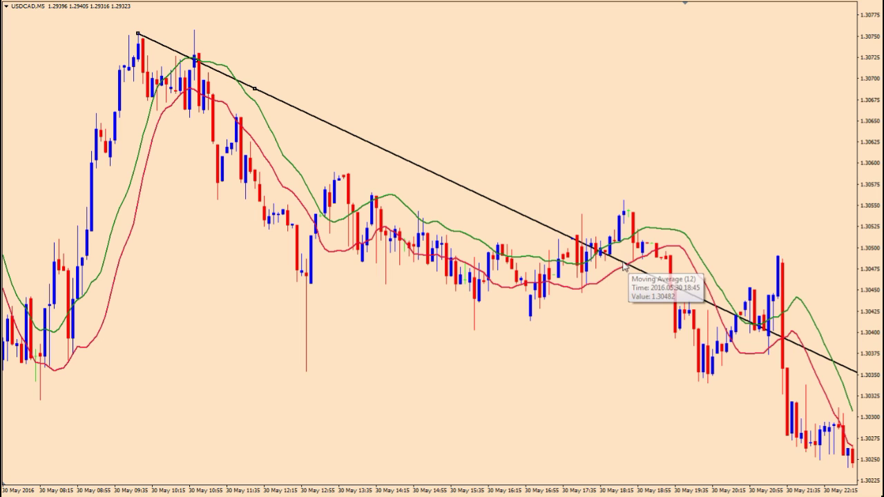
{"action": "mouse_move", "coordinate": [625, 214]}
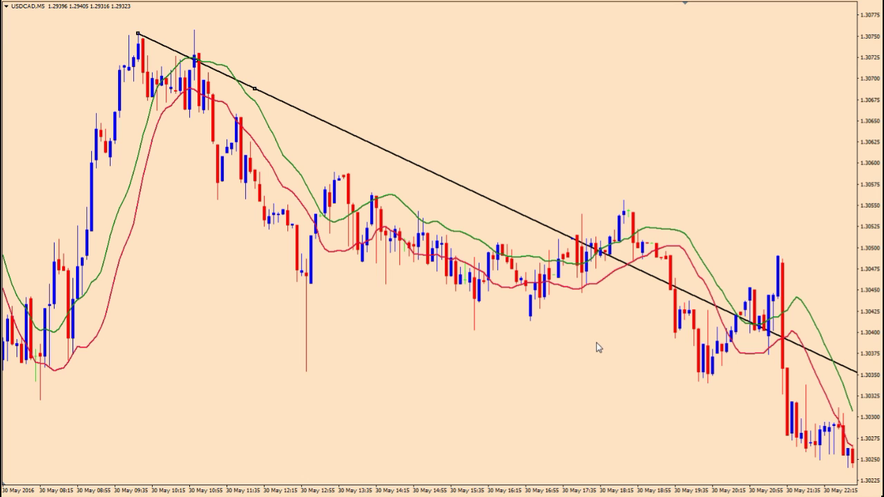
Carry the descending trendline forward along the chart to the late 30 May candles.
{"action": "left_click_drag", "start_coordinate": [443, 357], "coordinate": [456, 385]}
{"action": "left_click_drag", "start_coordinate": [178, 61], "coordinate": [240, 219]}
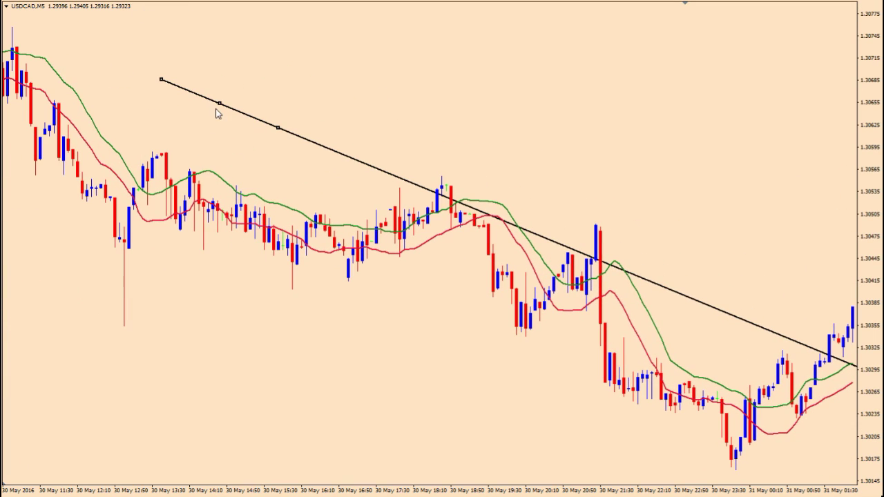
{"action": "left_click_drag", "start_coordinate": [220, 109], "coordinate": [173, 280]}
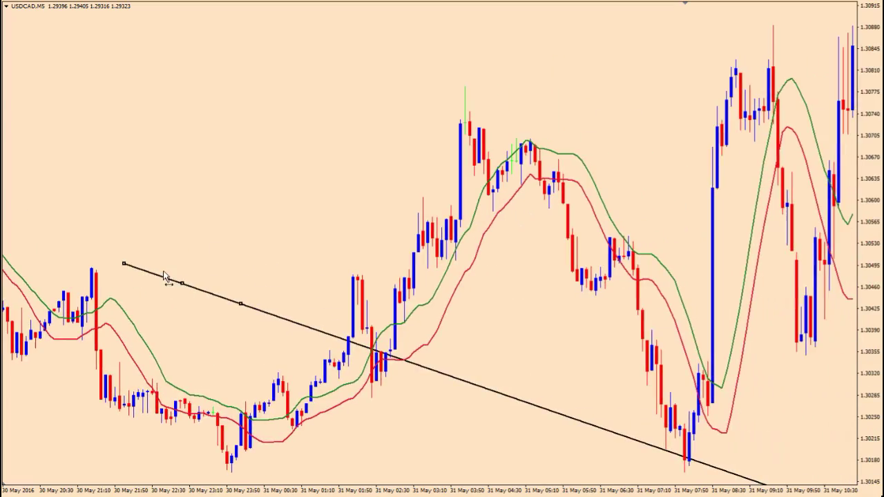